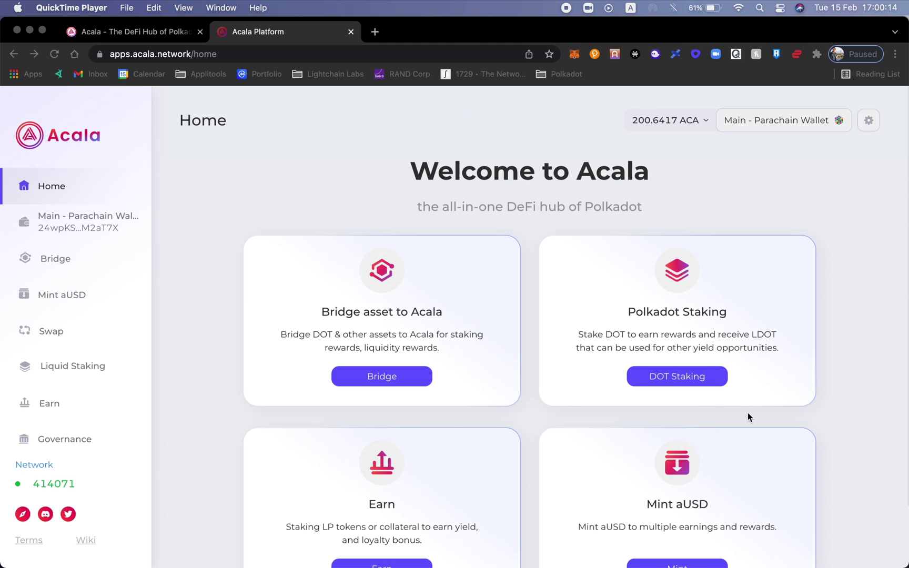
- Open the Bridge and acknowledge the one-way DOT notice for a Polkadot-to-Acala transfer
scroll(748, 414, "down", 2)
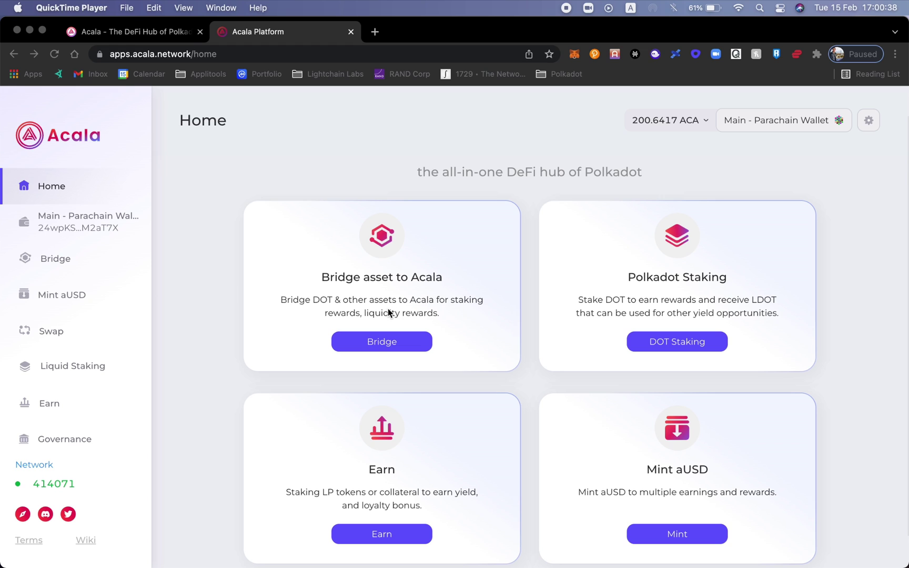
left_click(381, 342)
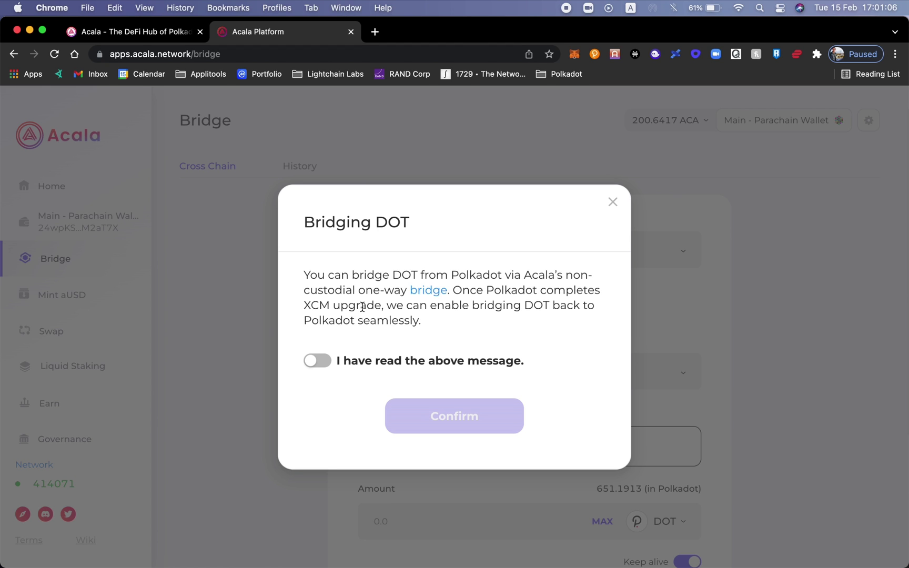
left_click(318, 361)
left_click(475, 419)
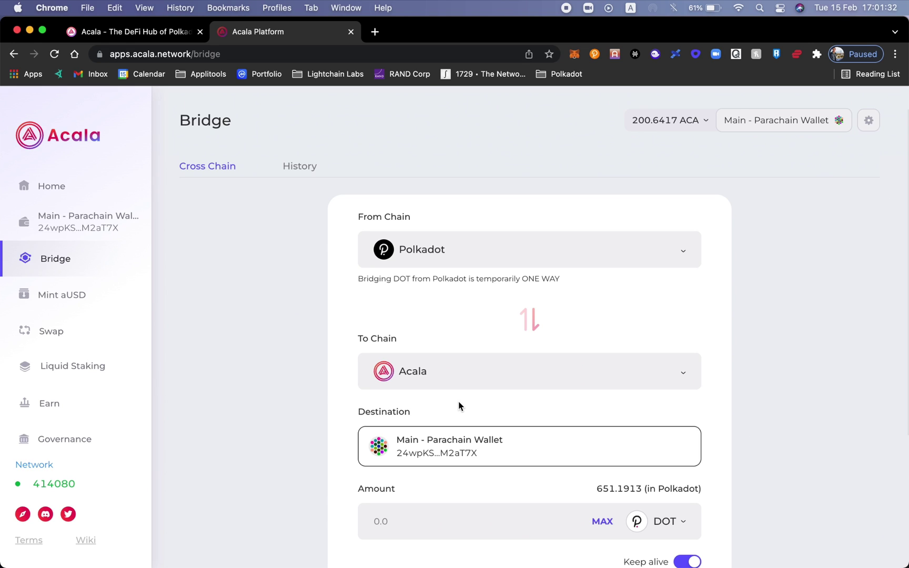
scroll(459, 406, "down", 1)
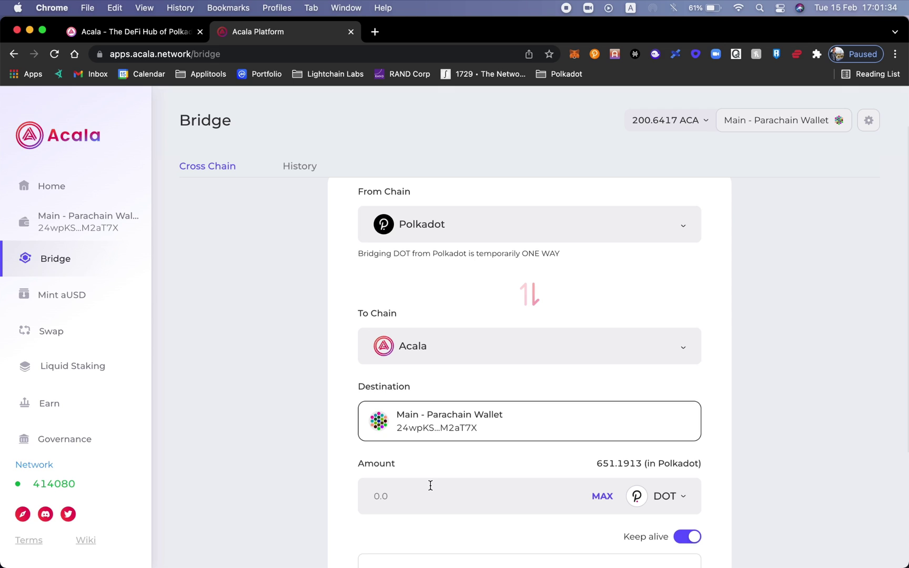
scroll(430, 485, "up", 2)
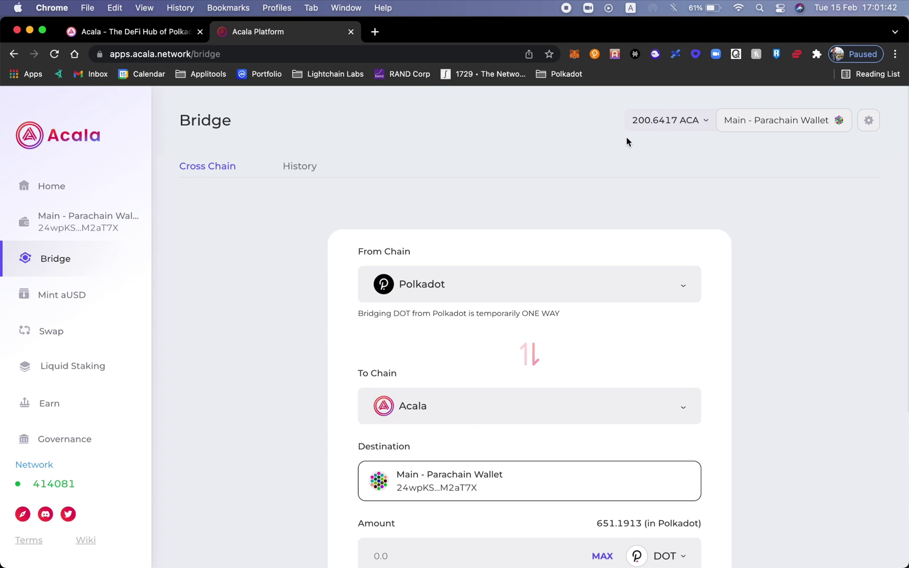
scroll(555, 405, "down", 1)
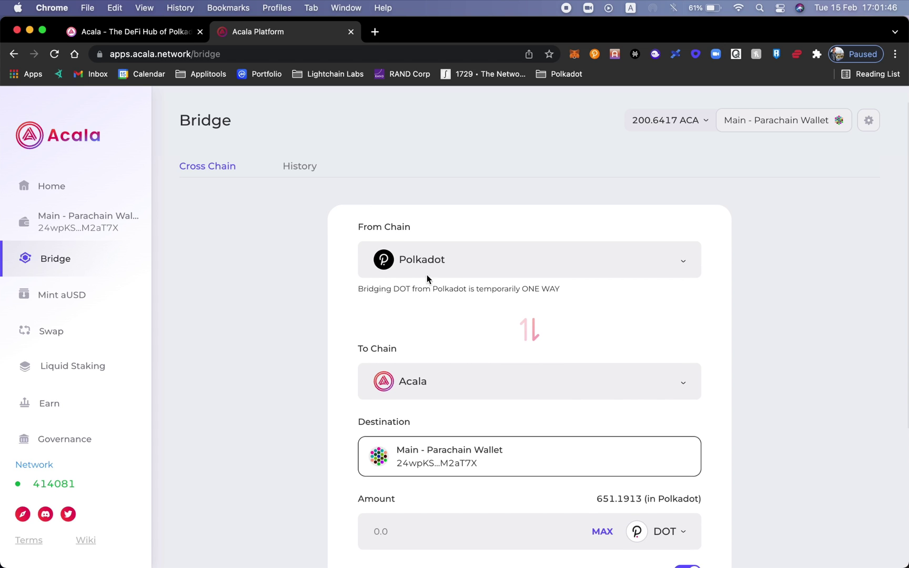
scroll(421, 407, "down", 1)
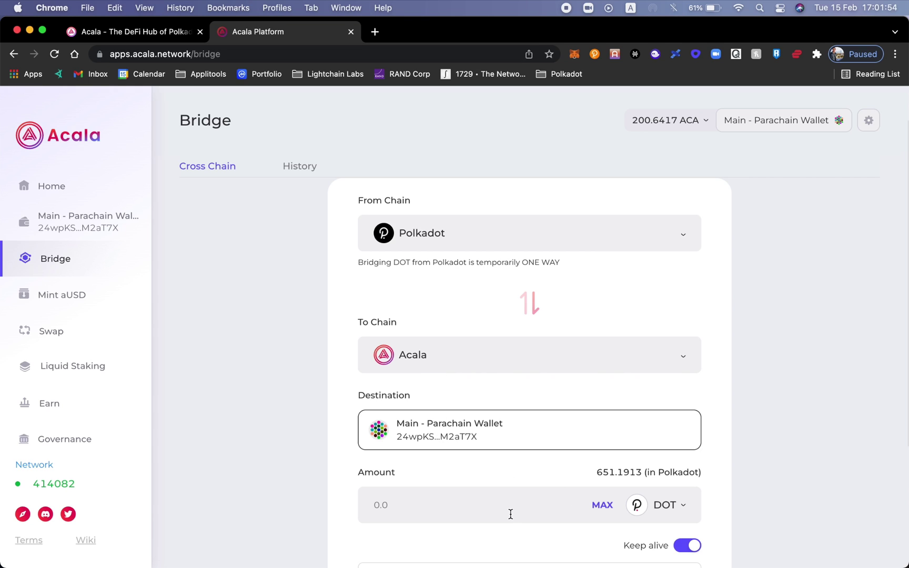
- Bridge 25 DOT from Polkadot to Acala and sign the transfer with the account password
left_click(510, 514)
type("25")
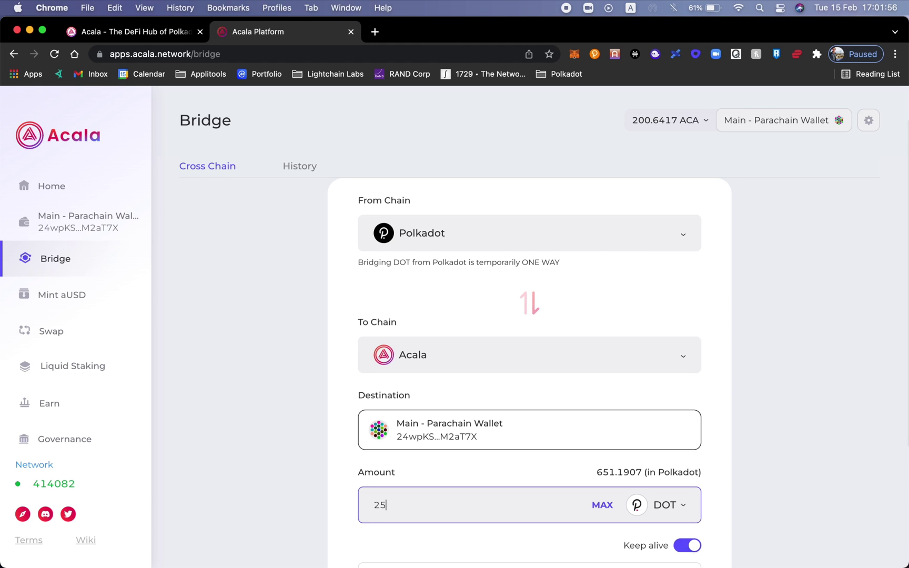
scroll(716, 480, "down", 3)
scroll(668, 496, "down", 2)
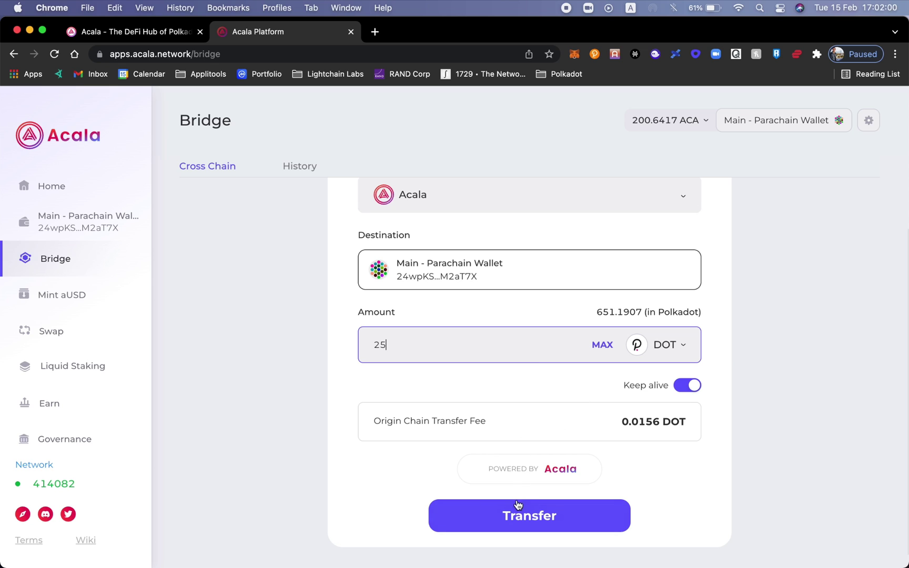
left_click(516, 507)
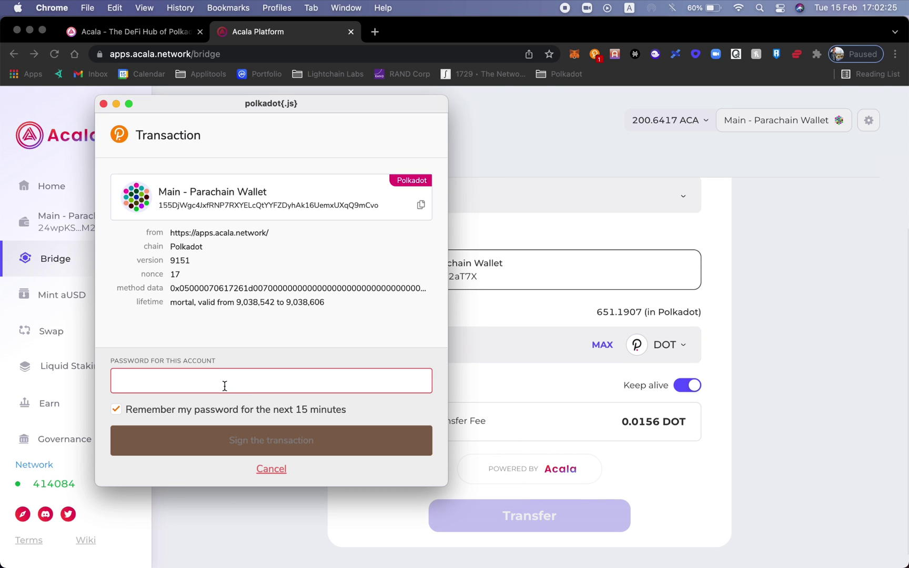
key("super+v")
left_click(235, 437)
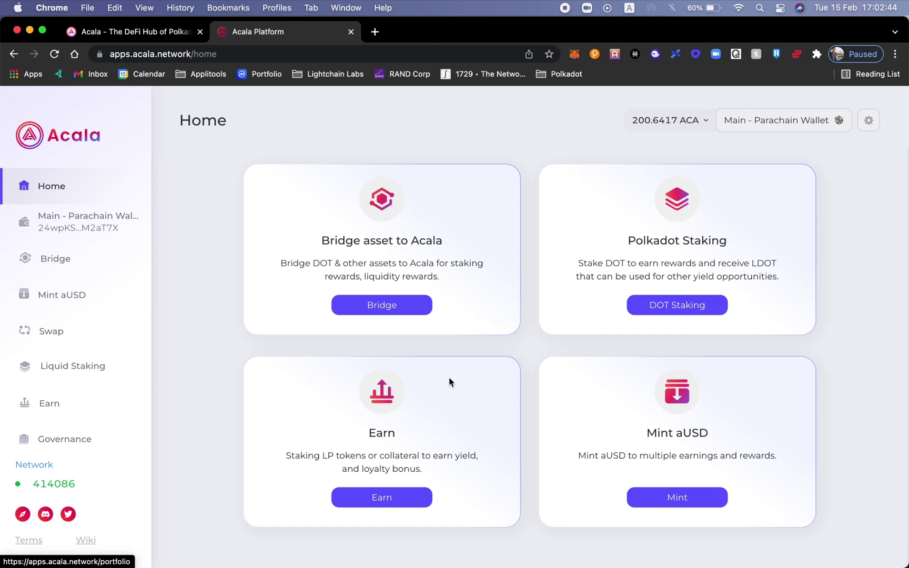
scroll(448, 382, "up", 2)
scroll(450, 381, "up", 1)
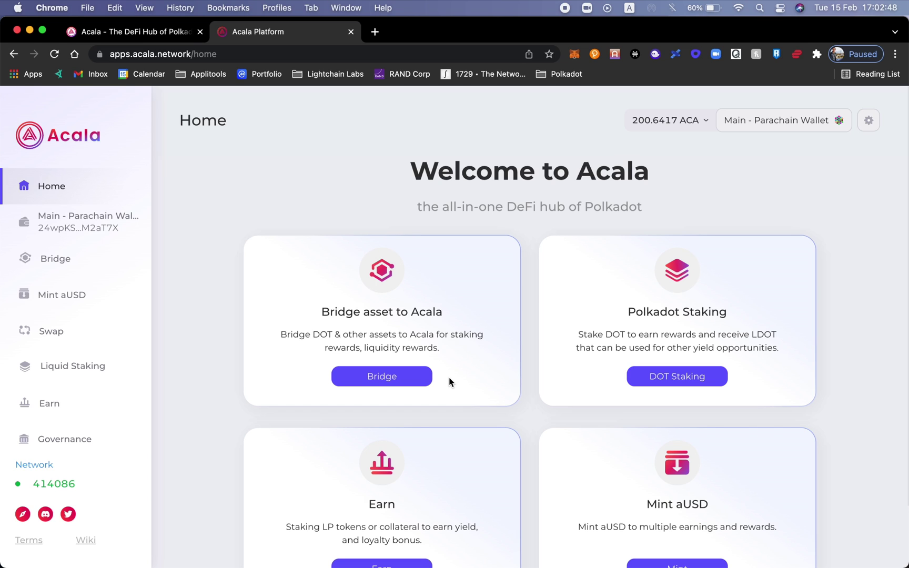
left_click(695, 383)
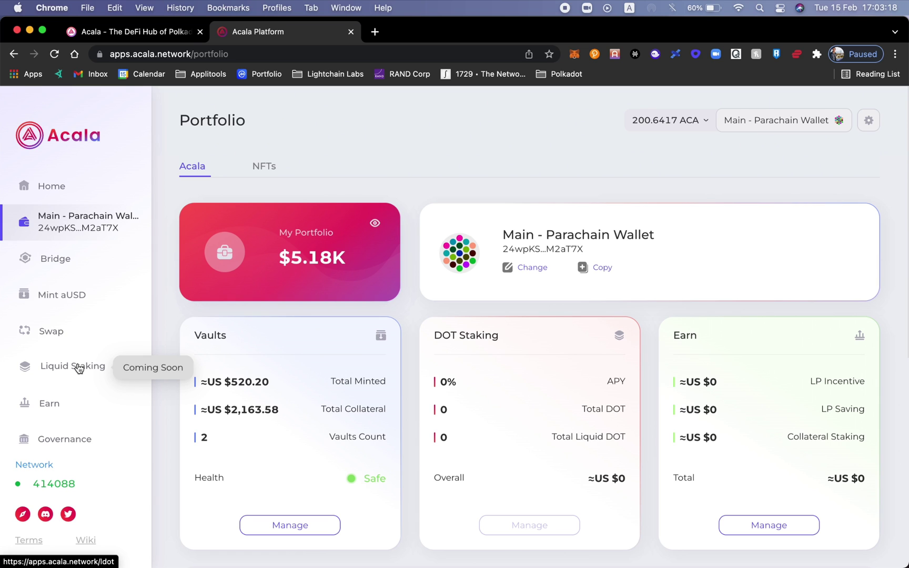
- Return Home and open Earn to list the aUSD-LCDOT and DOT-LCDOT LP staking pools
left_click(37, 196)
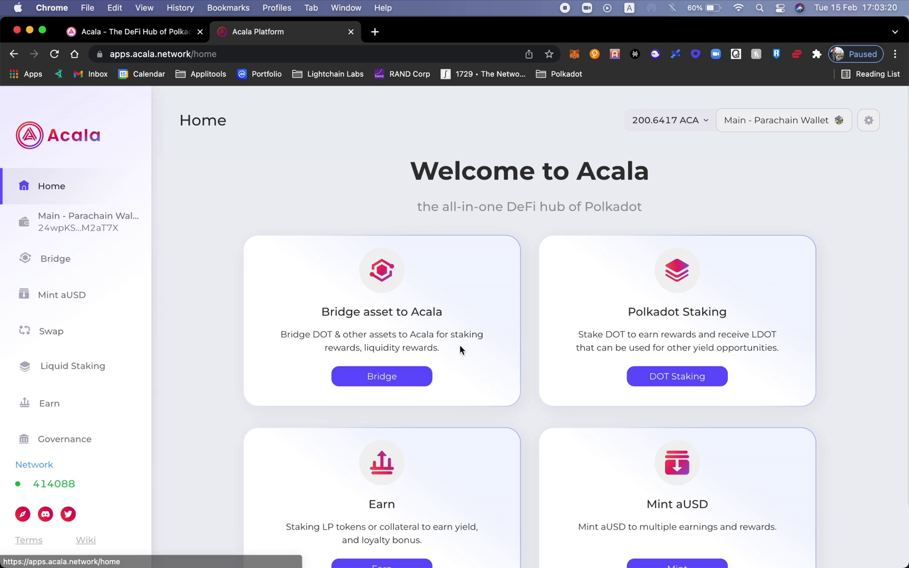
scroll(459, 349, "down", 3)
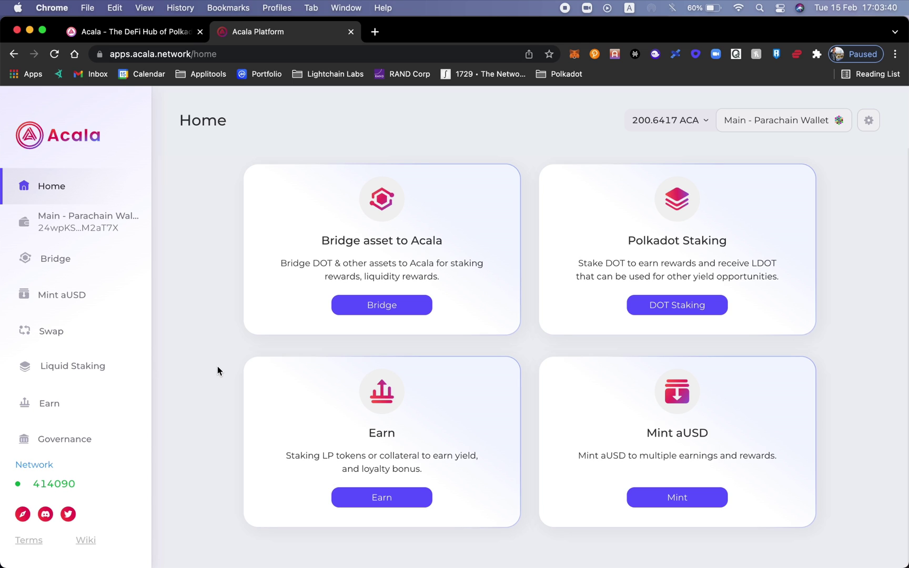
left_click(394, 498)
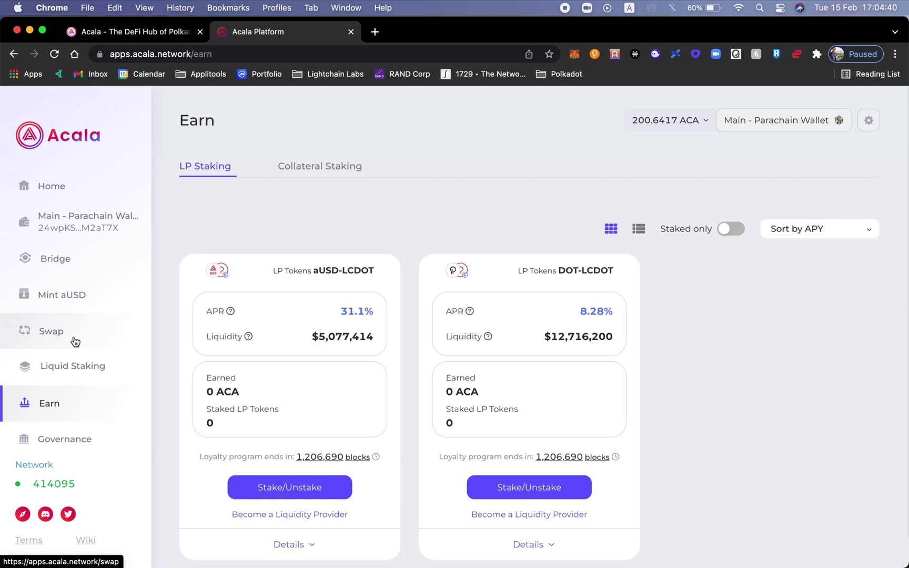
- Visit the Swap page from the sidebar and scroll the view back
left_click(55, 343)
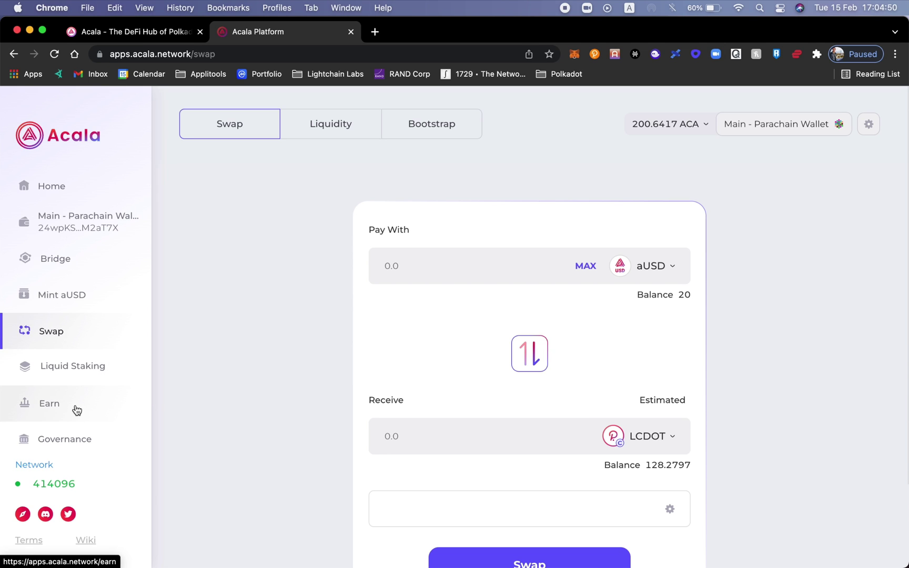
scroll(77, 410, "left", 5)
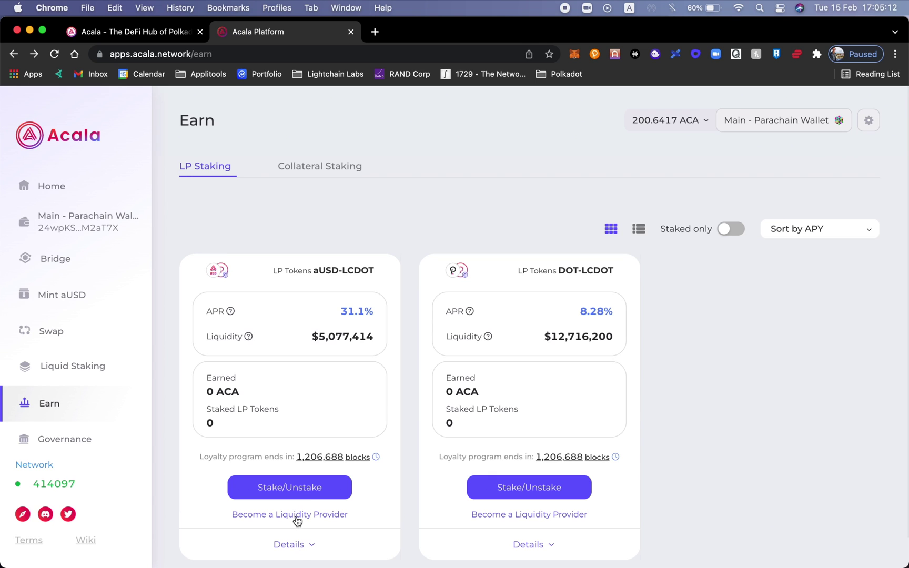
- Start providing aUSD-LCDOT liquidity, then switch to the Bootstrap pools view
left_click(297, 516)
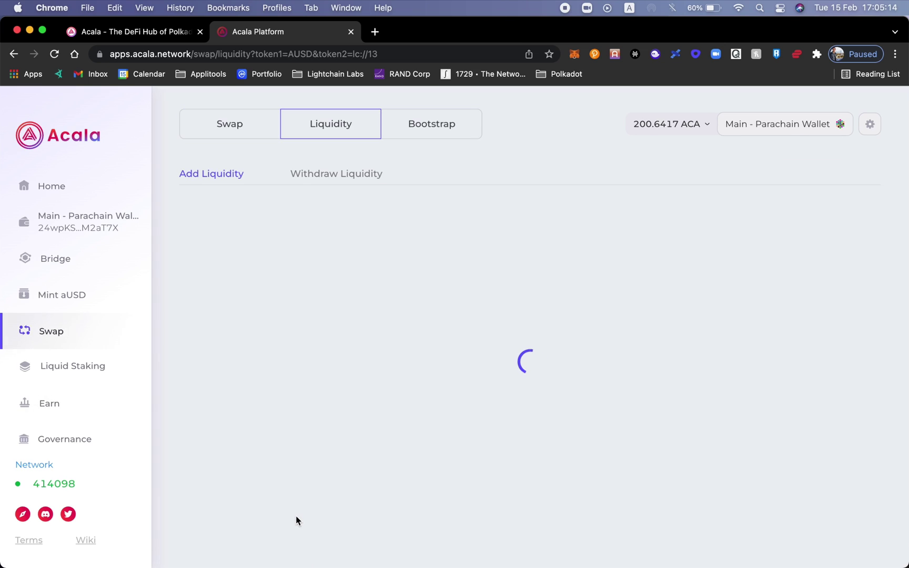
scroll(303, 479, "down", 1)
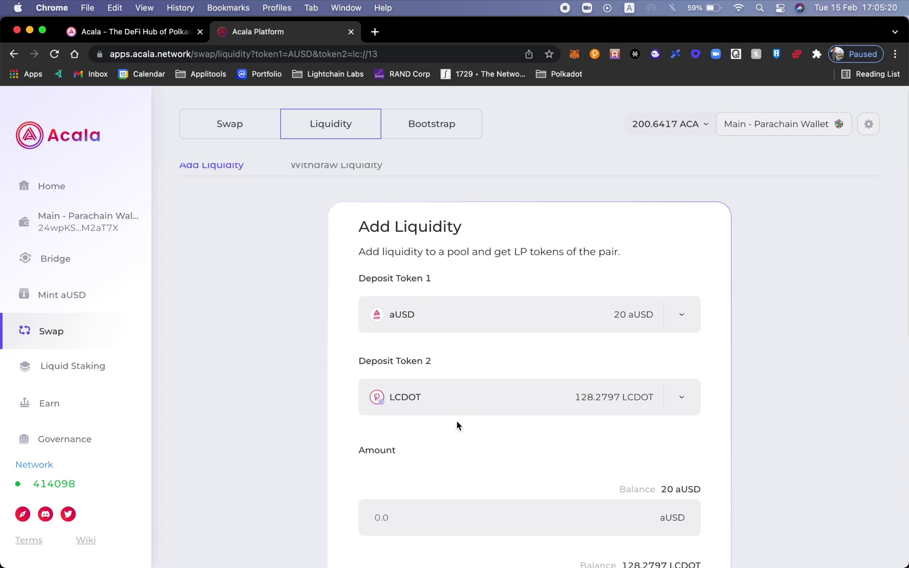
scroll(488, 465, "down", 5)
scroll(544, 496, "down", 6)
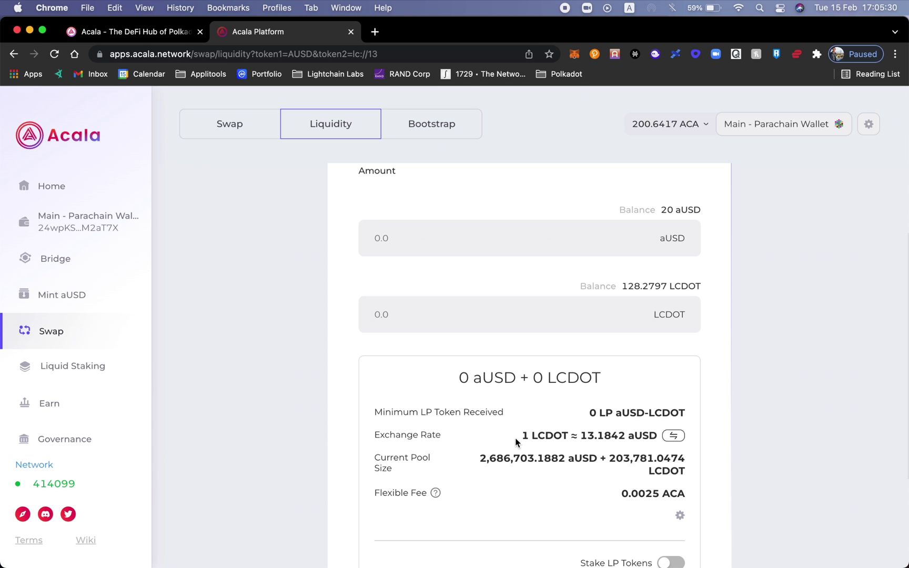
scroll(515, 442, "up", 5)
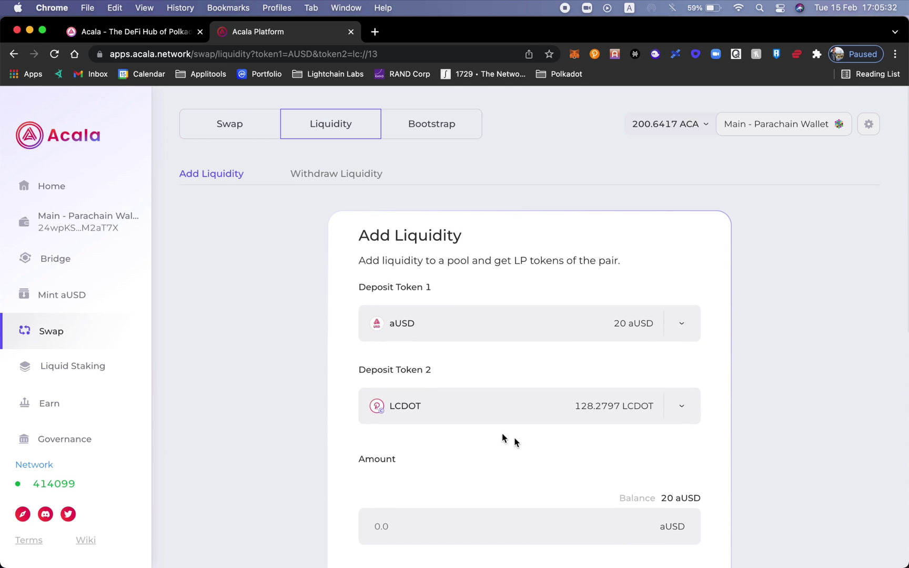
left_click(461, 138)
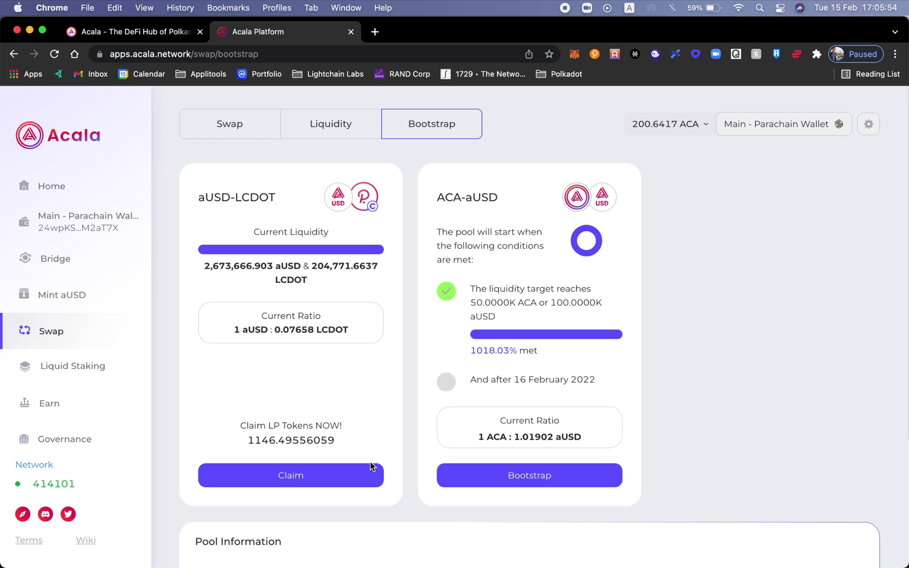
- Open the aUSD-LCDOT LP share claim view from its bootstrap card
left_click(297, 475)
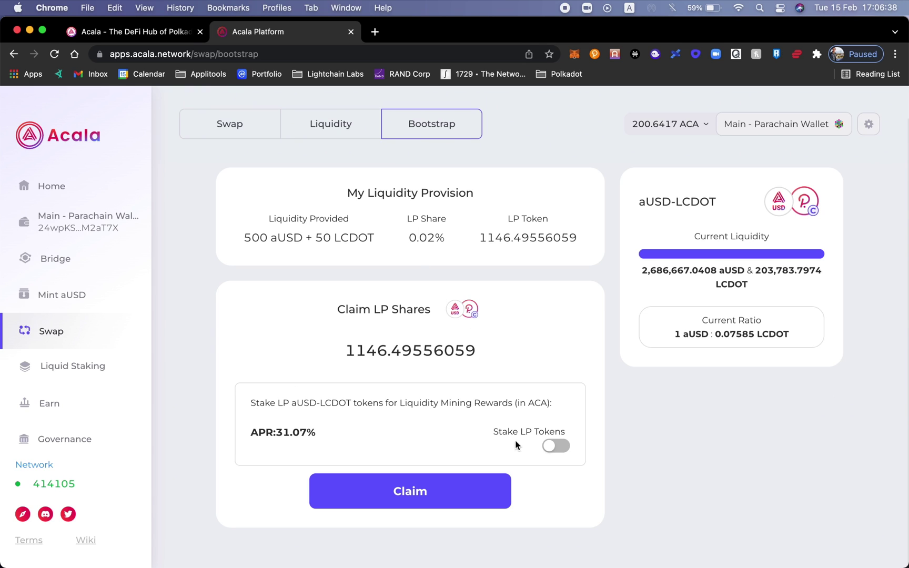
- Enable LP token staking, claim the aUSD-LCDOT LP shares, and sign the transaction
left_click(556, 446)
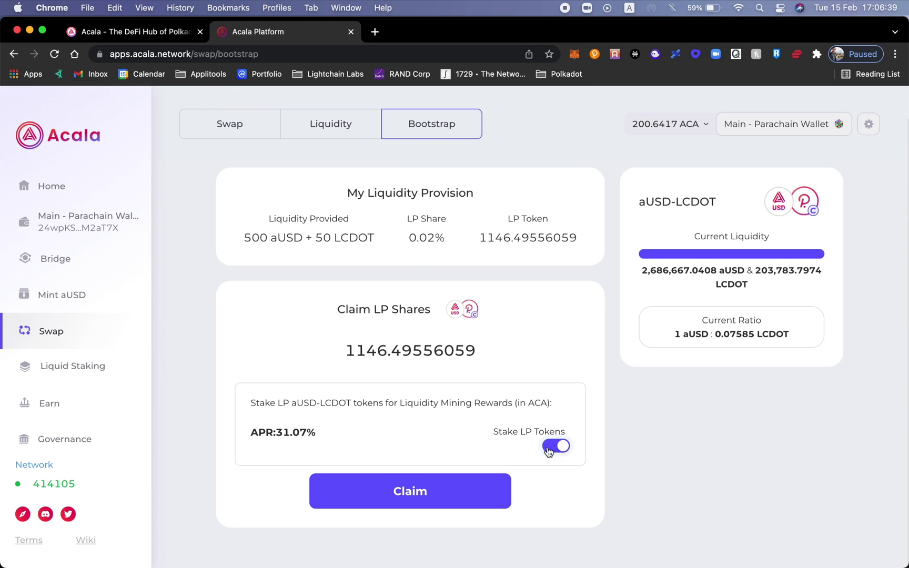
left_click(440, 487)
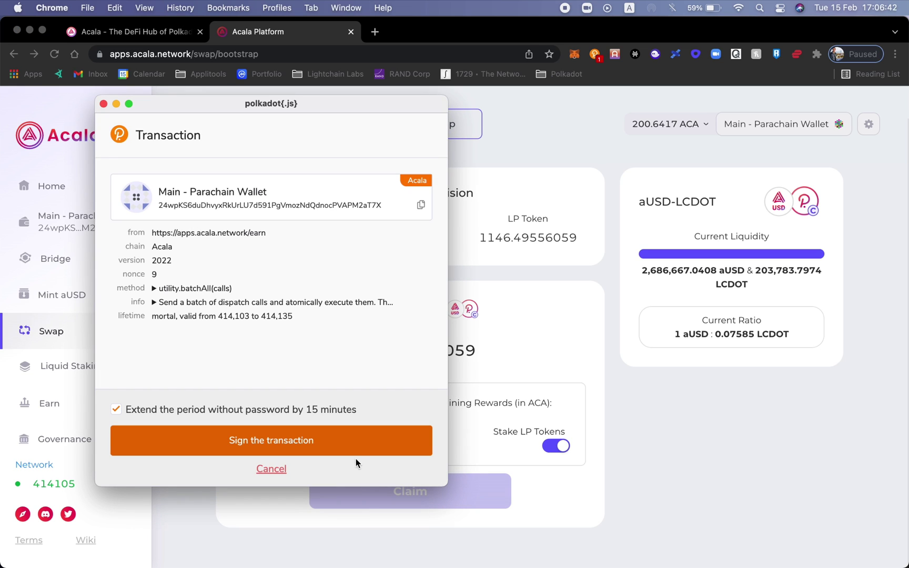
left_click(350, 450)
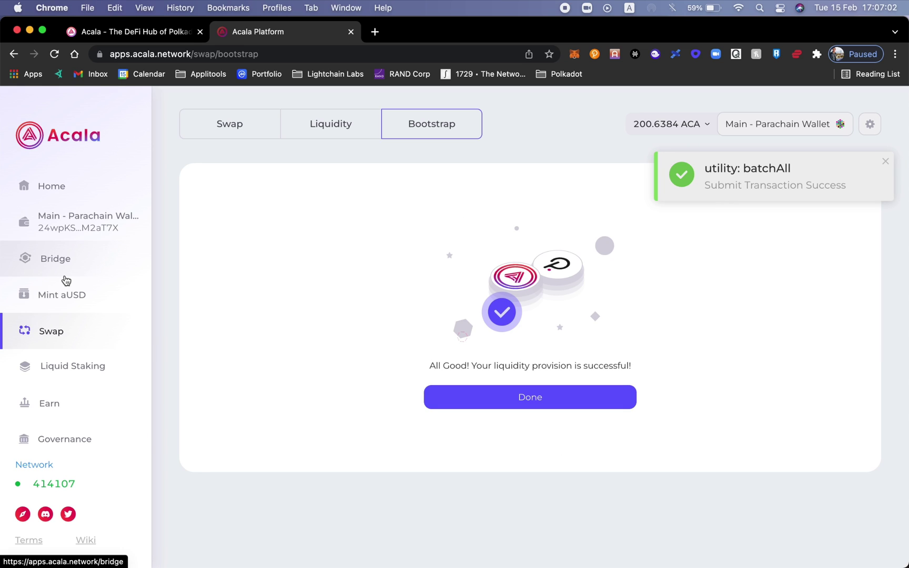
- Dismiss the success message and view the 1,146.4955 staked aUSD-LCDOT LP tokens on Earn
left_click(455, 396)
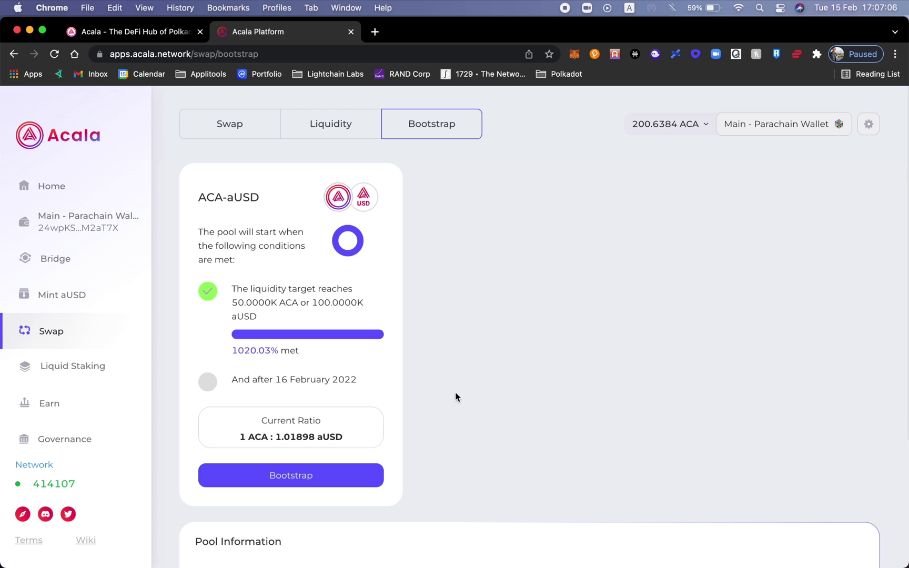
left_click(62, 407)
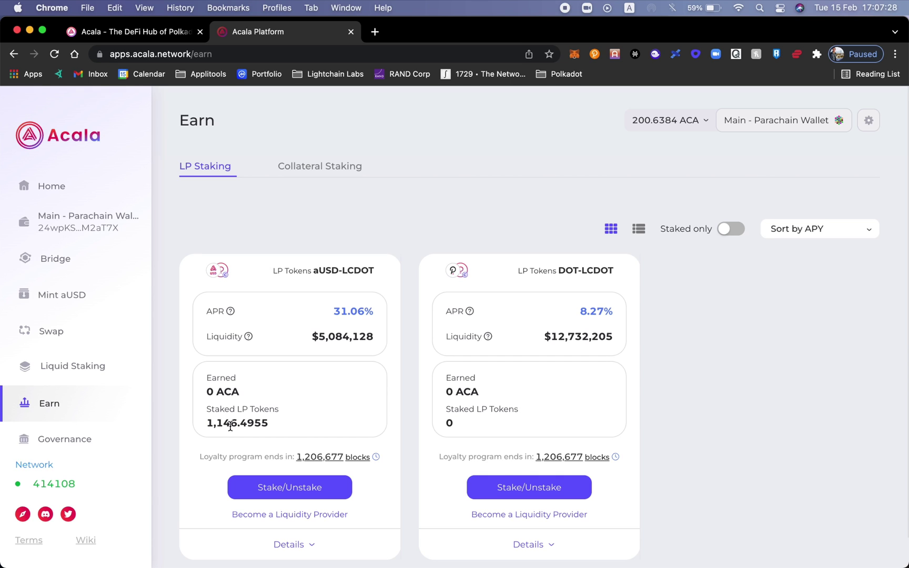
- Return to the Acala Home page
left_click(64, 203)
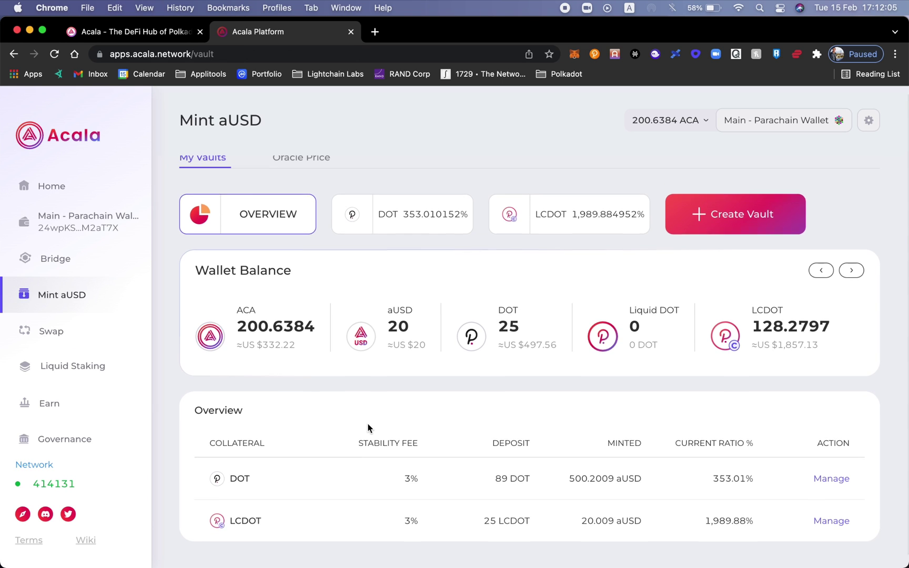
- Go Home and open the Mint aUSD vaults showing 89 DOT and 25 LCDOT deposited
left_click(124, 199)
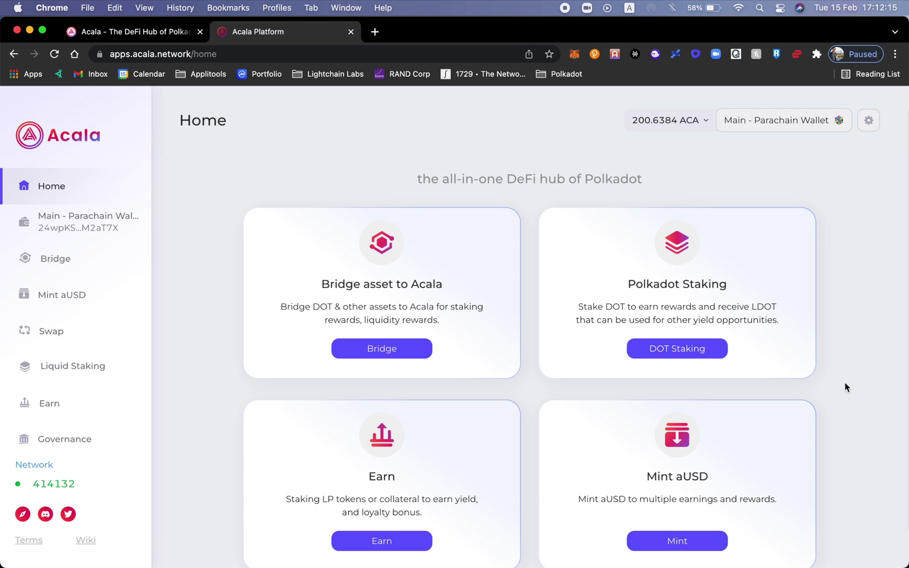
left_click(662, 547)
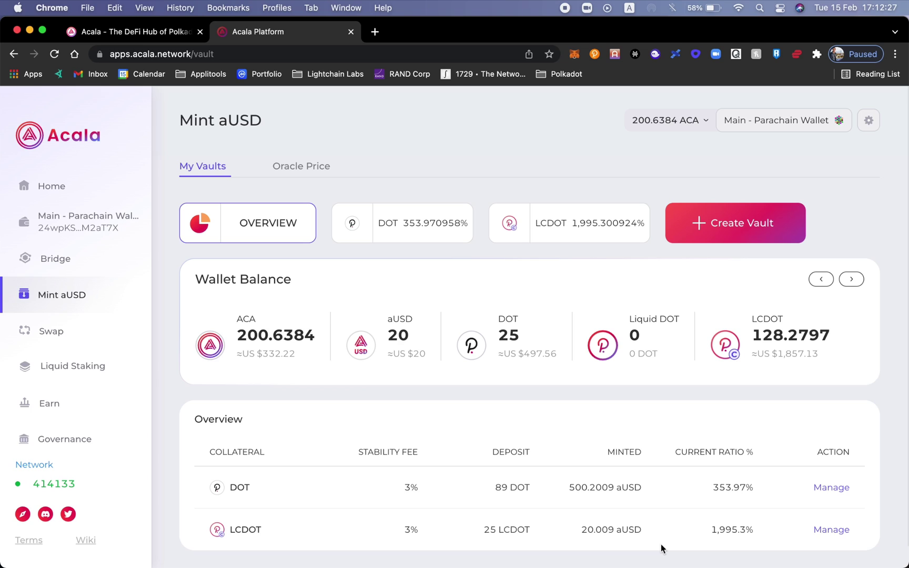
- Try creating a new vault, which offers only Liquid DOT at 0 balance, then return to the vault overview
left_click(758, 232)
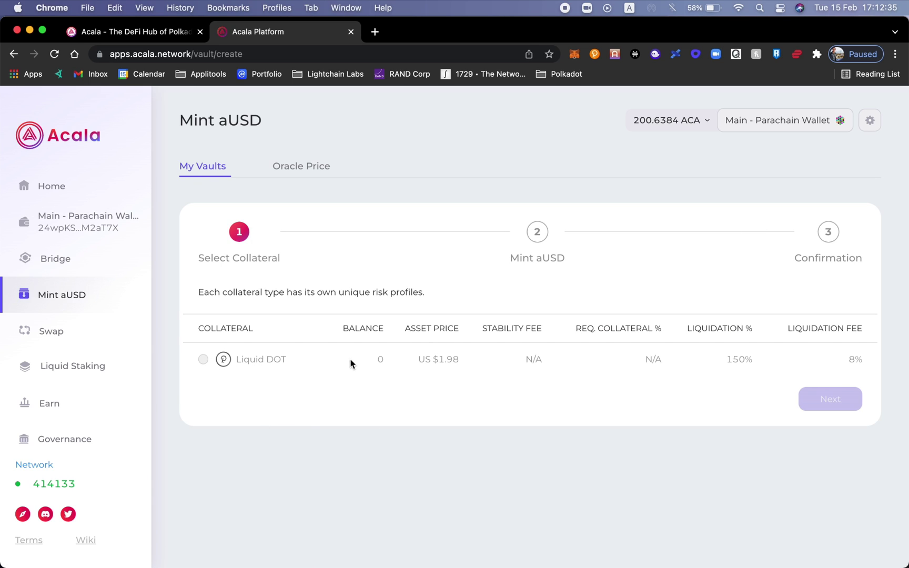
scroll(394, 311, "left", 5)
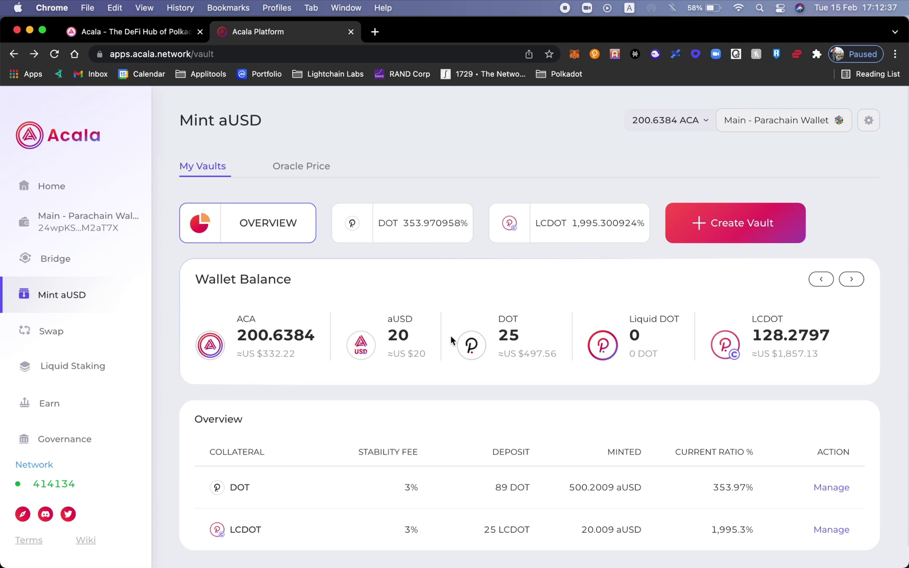
- Deposit the full 25 DOT balance into the DOT vault, raising collateral to 114 DOT
left_click(426, 240)
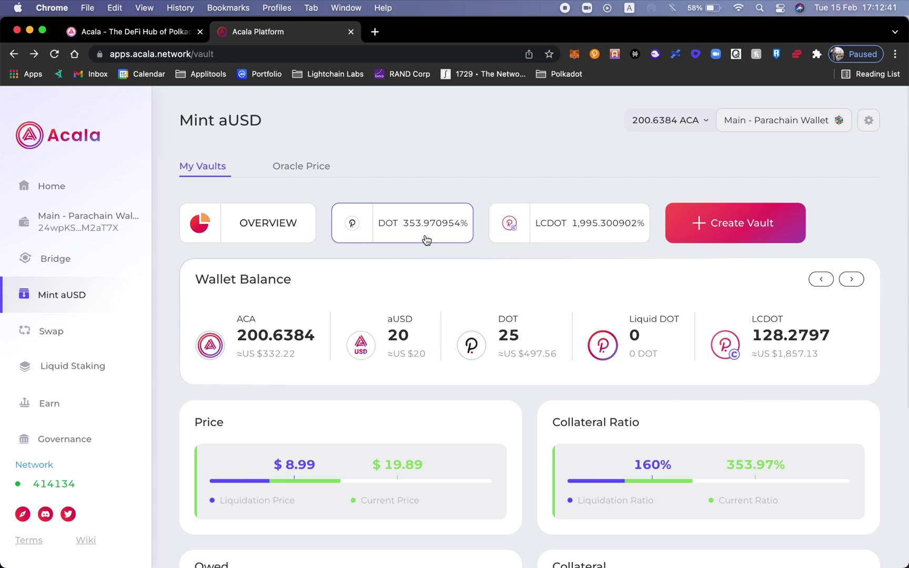
scroll(514, 424, "down", 5)
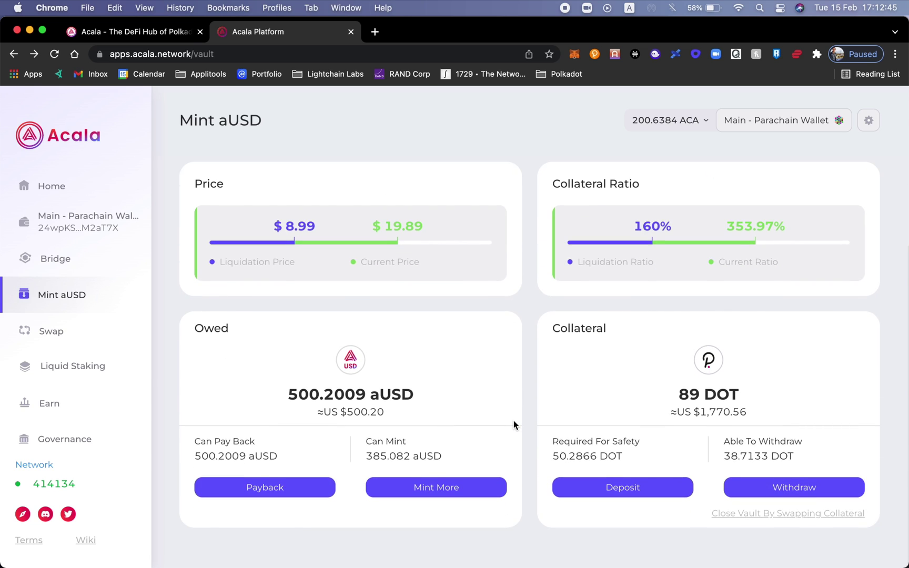
left_click(608, 492)
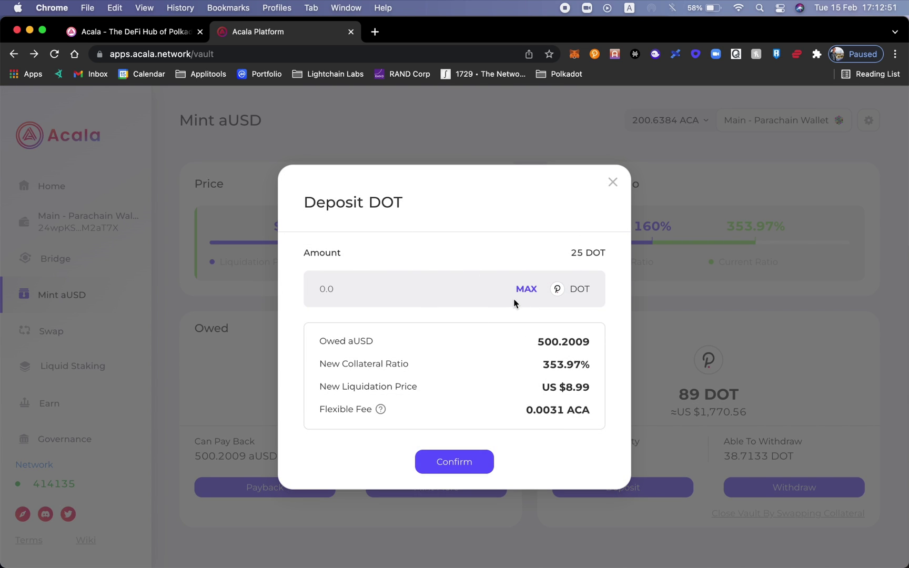
left_click(526, 289)
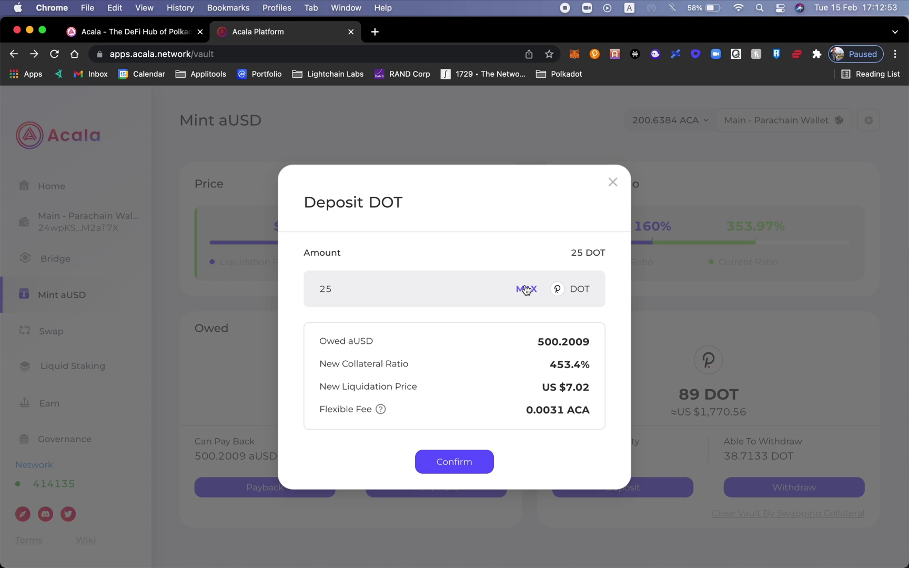
left_click(454, 463)
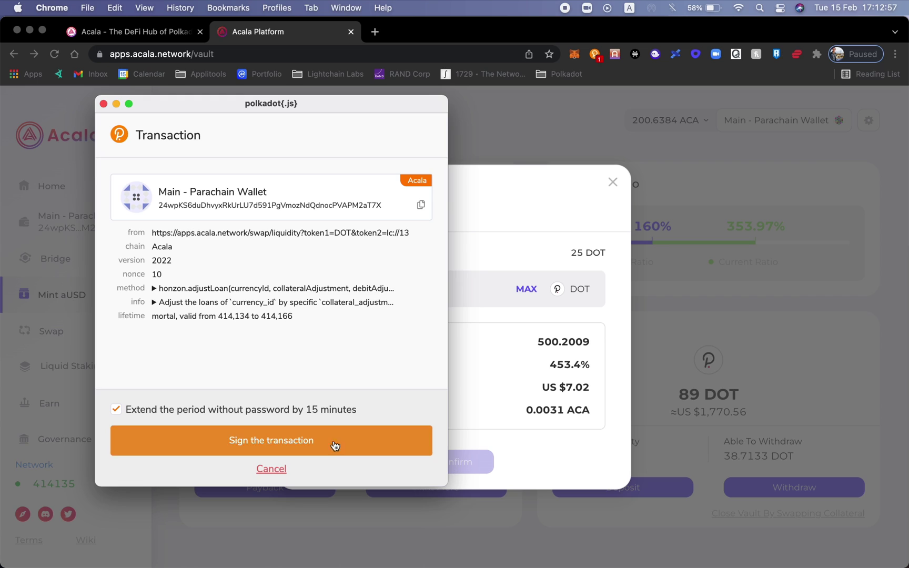
left_click(331, 447)
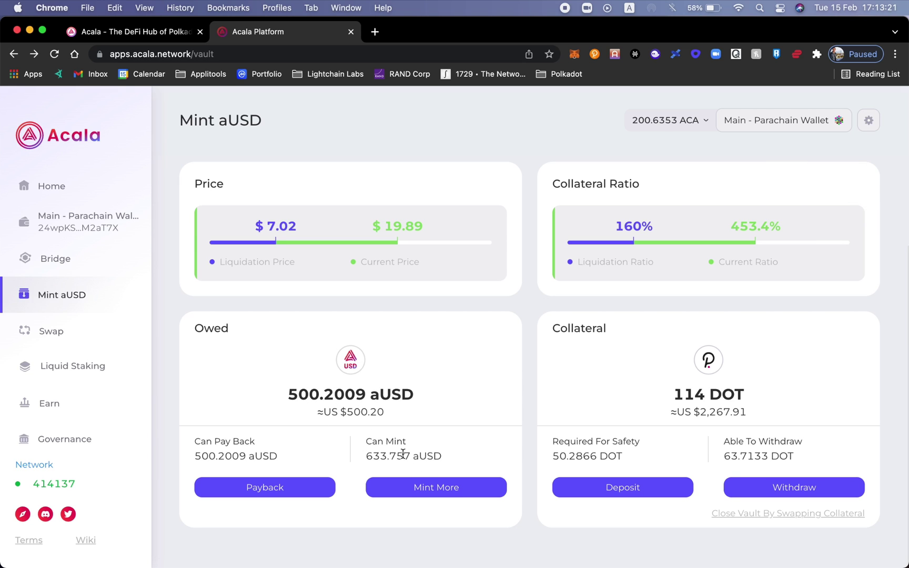
- Mint 300 more aUSD from the DOT vault, bringing its debt to 800.2009 aUSD
left_click(431, 492)
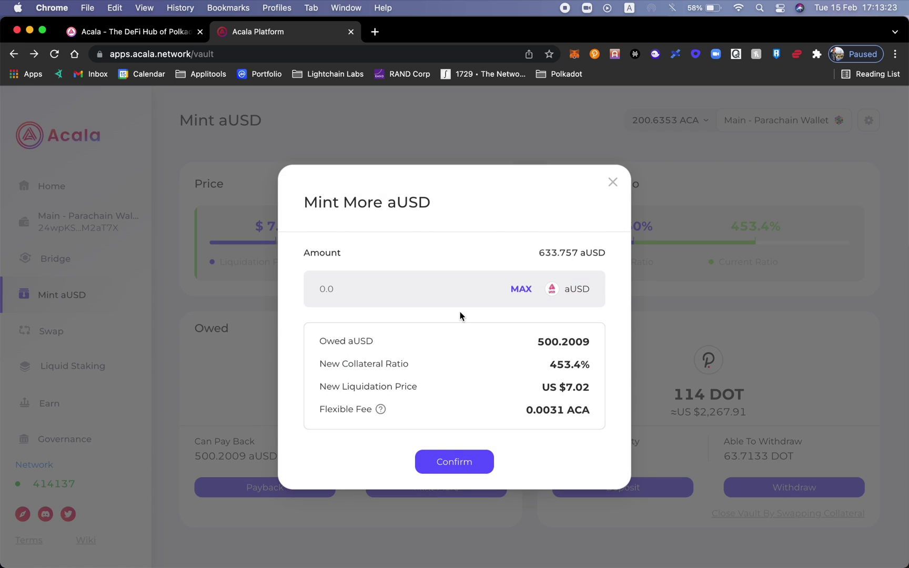
left_click(416, 287)
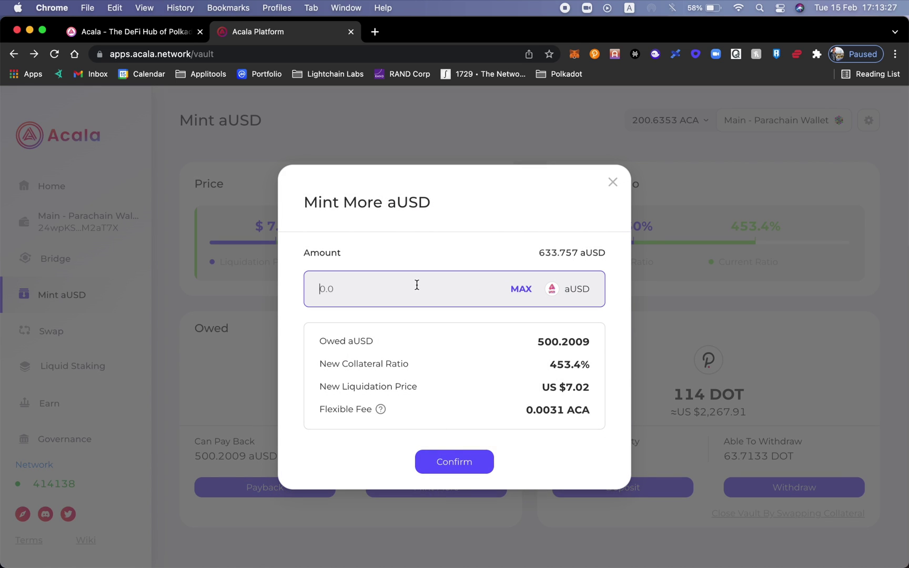
type("300")
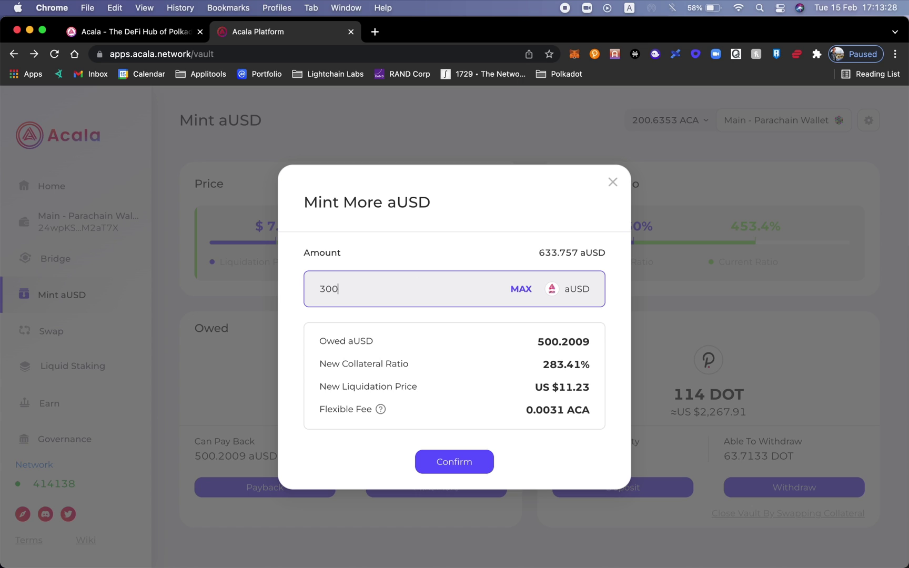
left_click(545, 465)
left_click(448, 462)
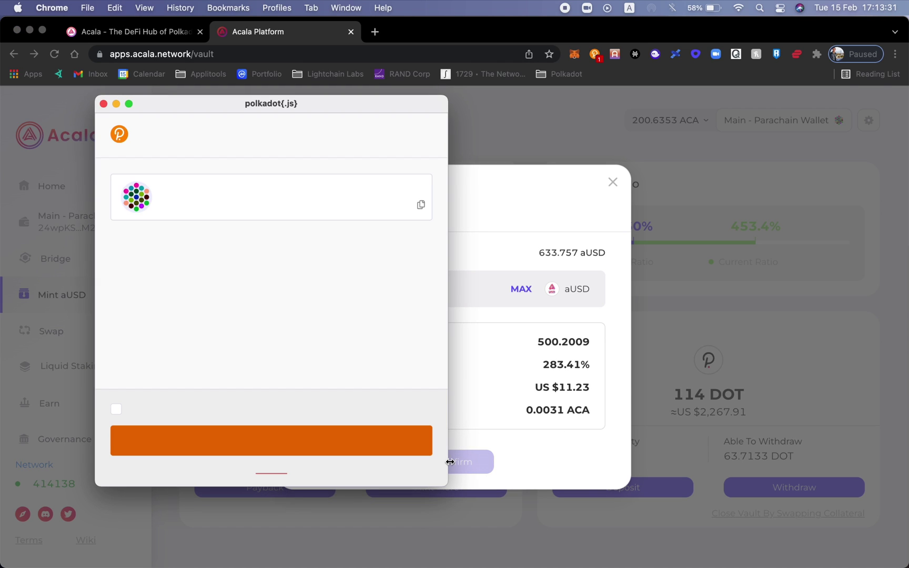
left_click(352, 444)
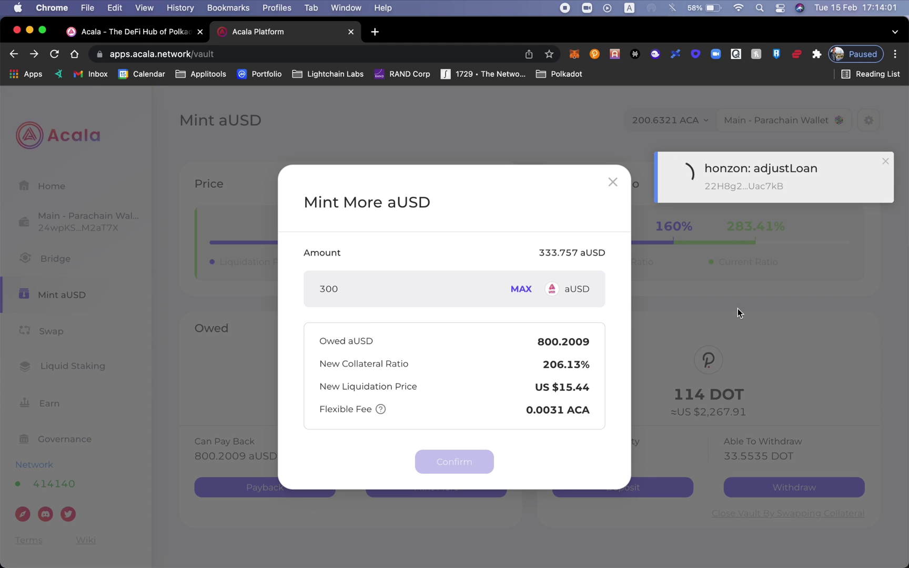
scroll(525, 347, "up", 1)
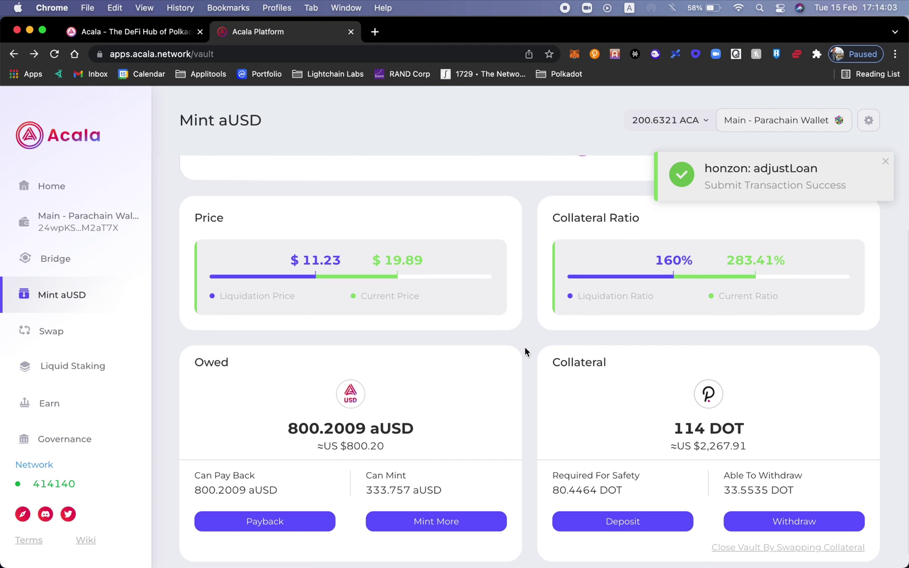
scroll(442, 497, "down", 1)
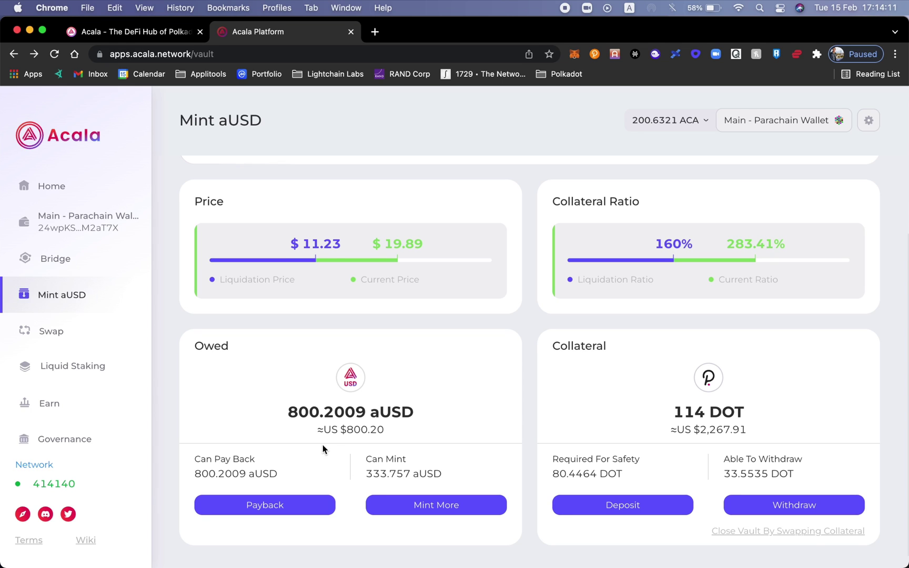
scroll(326, 447, "up", 1)
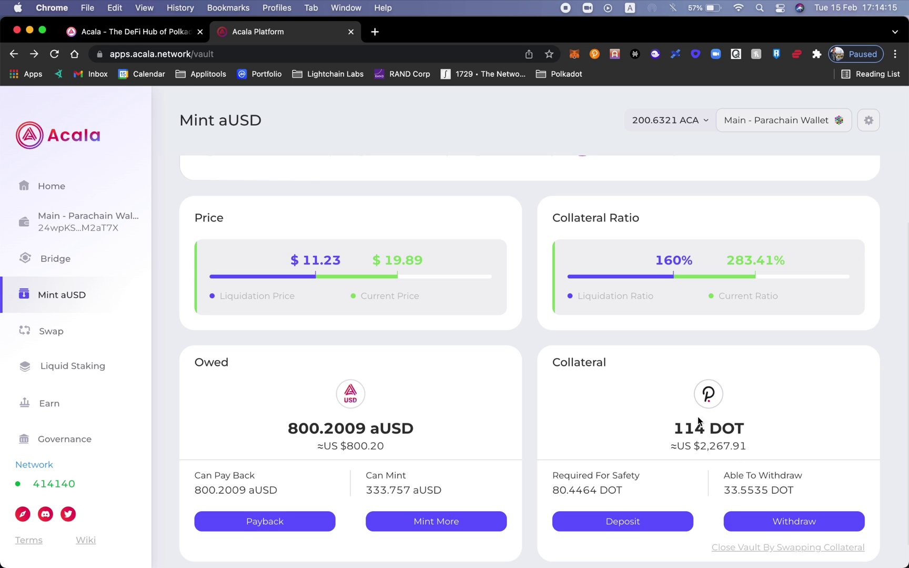
- Show Swap's bootstrap pools, where ACA-aUSD is at 1020.39% of its liquidity target
left_click(65, 338)
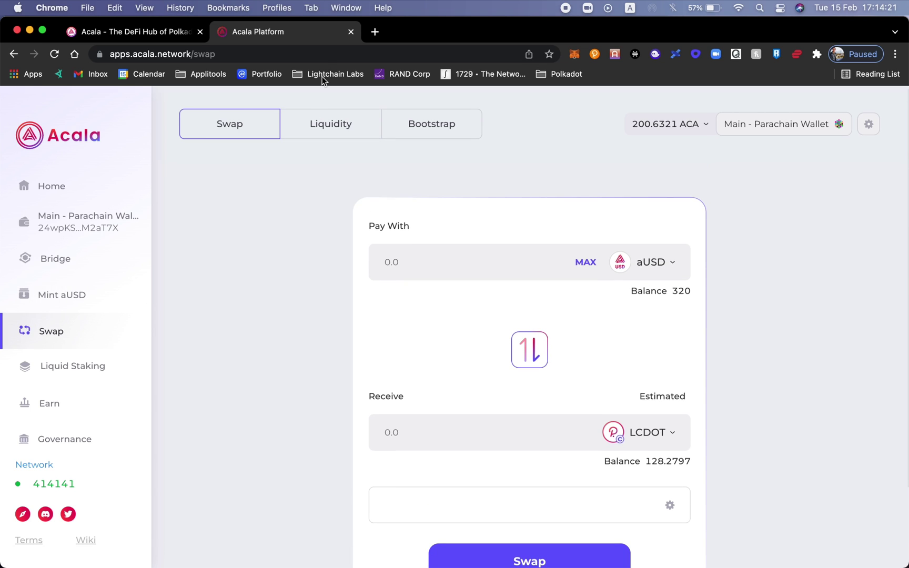
left_click(436, 123)
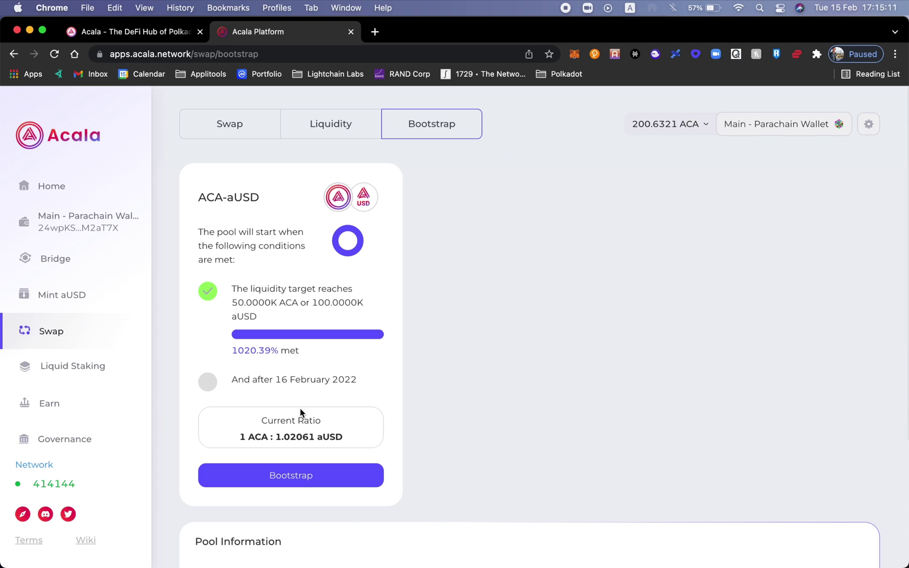
scroll(306, 425, "down", 1)
scroll(307, 425, "up", 1)
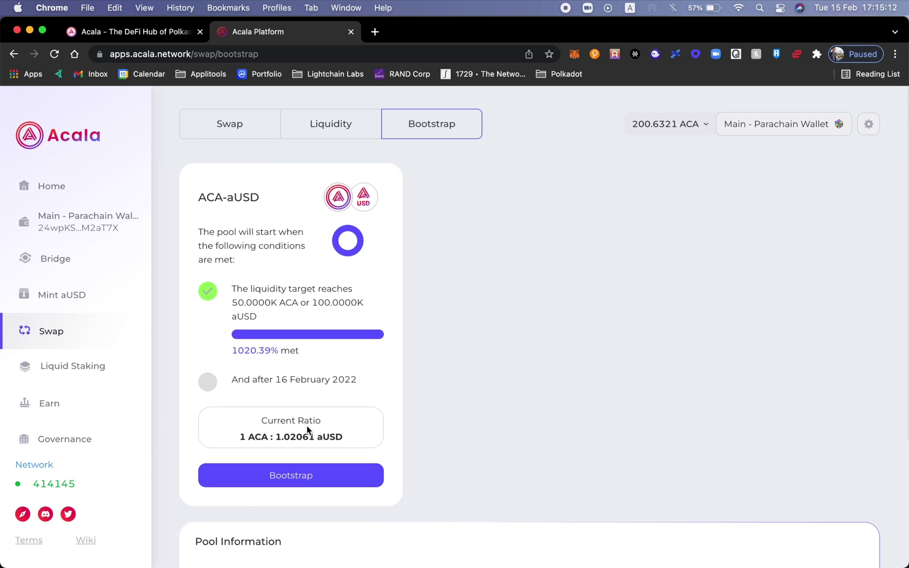
- Fill the ACA-aUSD bootstrap form with both tokens: 300 aUSD and 180 ACA
left_click(308, 479)
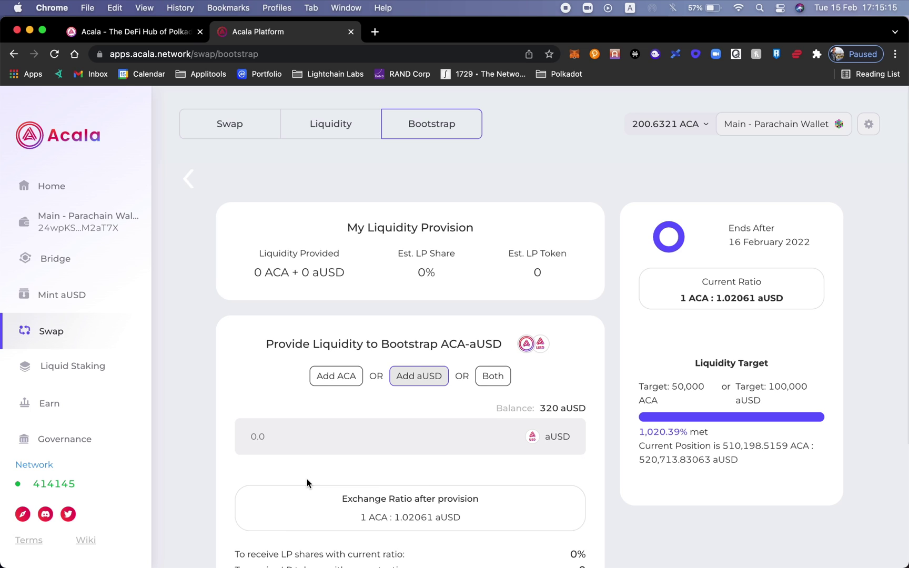
scroll(307, 479, "down", 1)
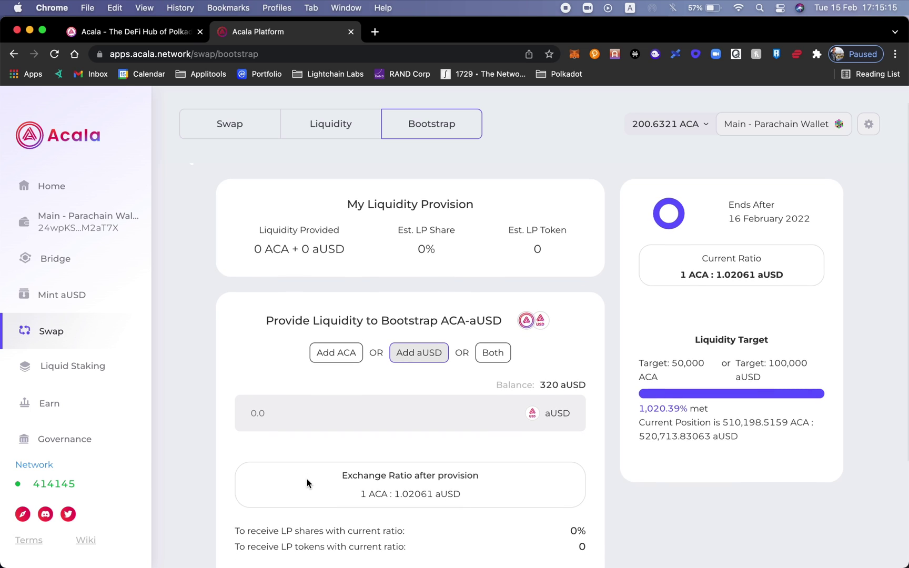
left_click(495, 356)
scroll(517, 369, "down", 4)
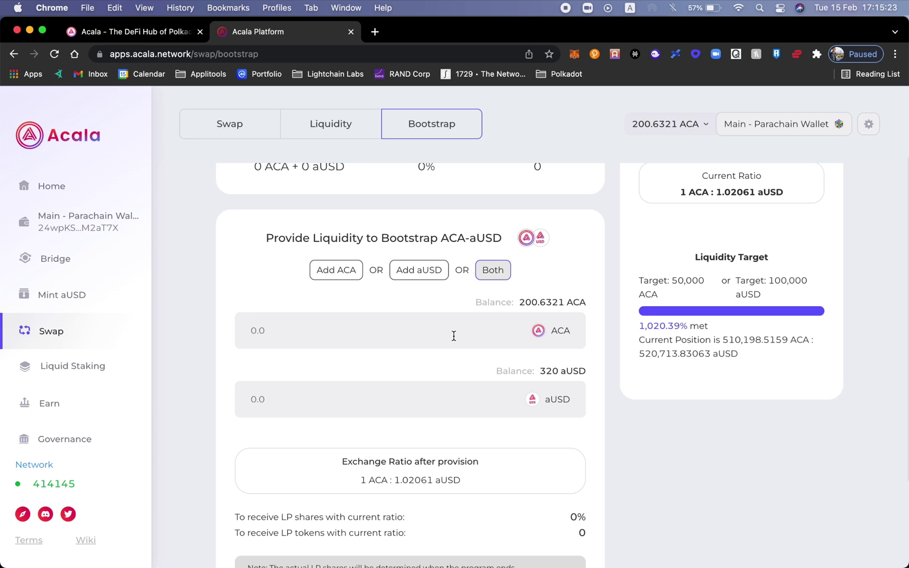
left_click(404, 410)
type("300")
left_click(387, 318)
type("180")
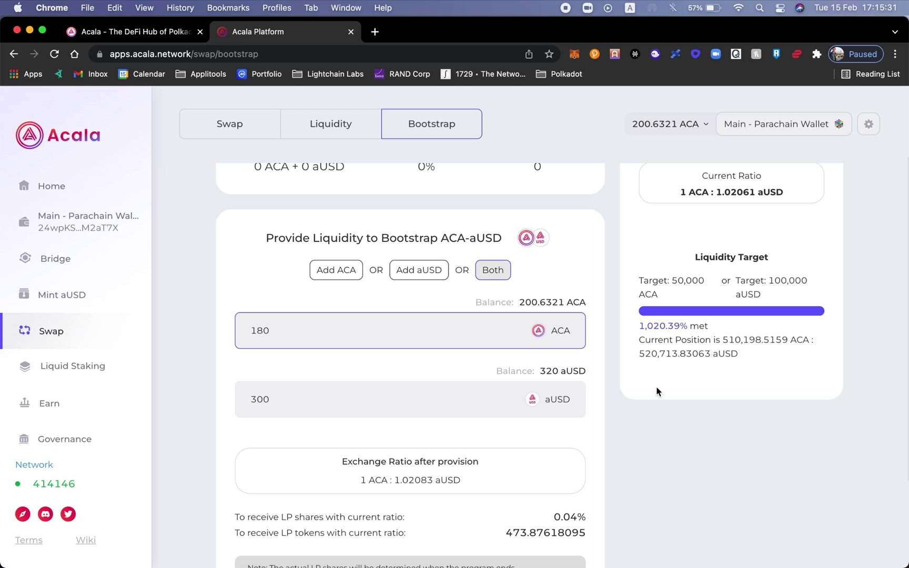
left_click(649, 422)
scroll(607, 469, "down", 3)
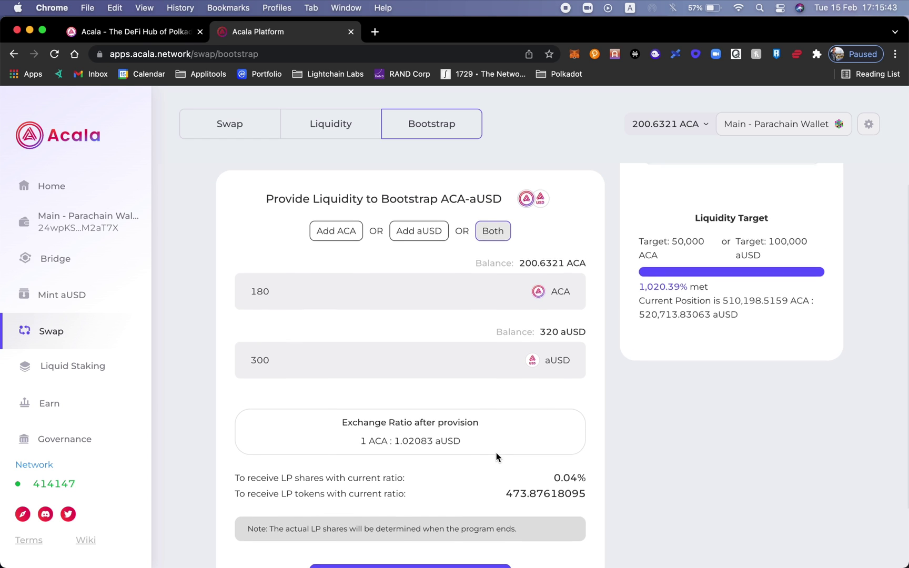
scroll(497, 452, "down", 5)
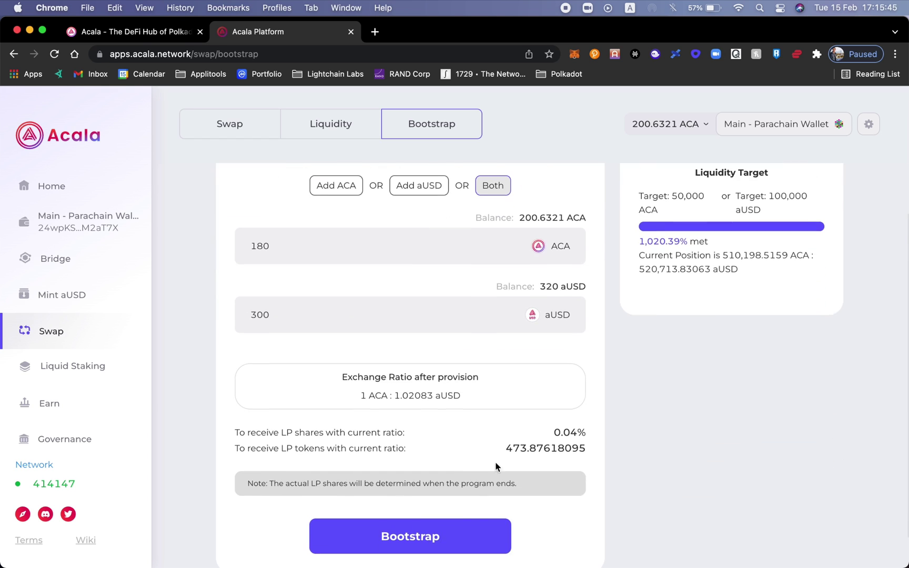
- Submit and sign the 180 ACA + 300 aUSD bootstrap provision, then dismiss the success screen
left_click(467, 530)
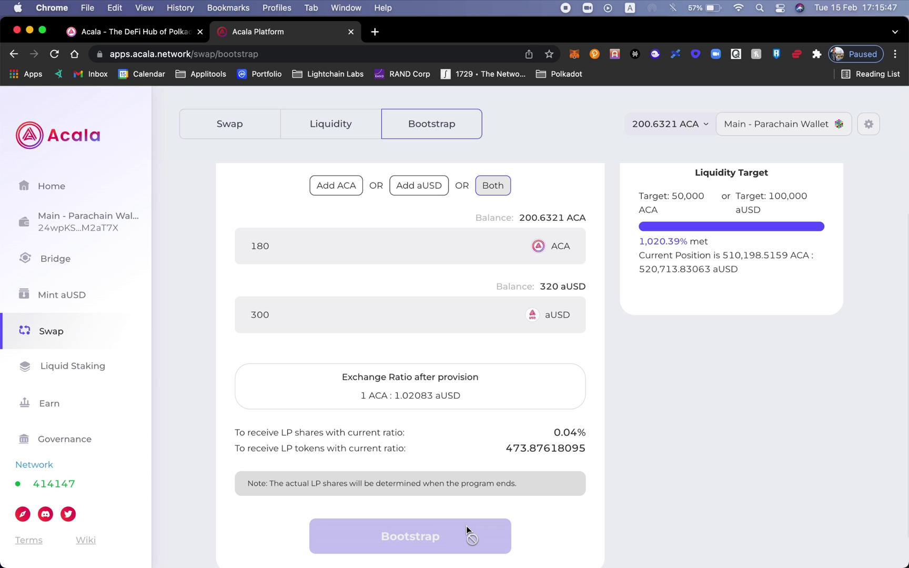
left_click(251, 450)
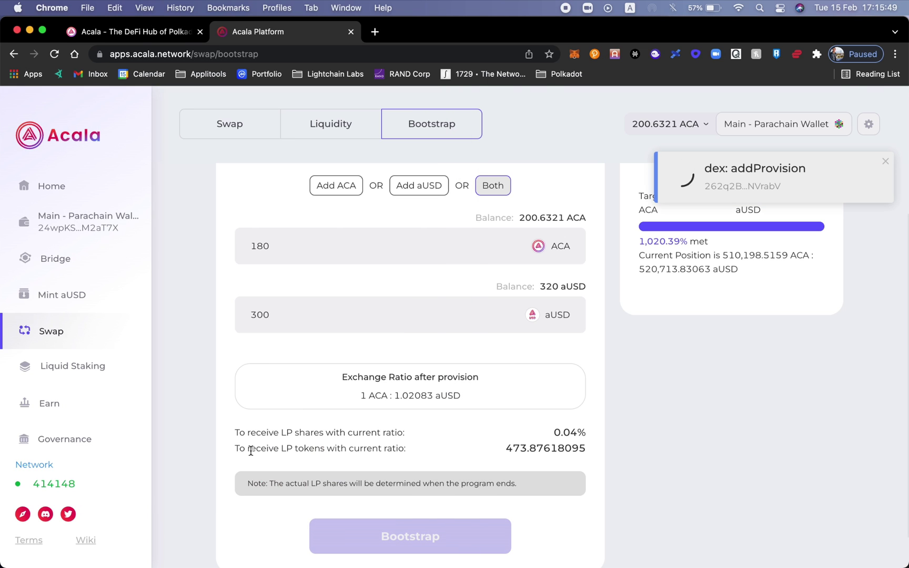
scroll(499, 416, "up", 3)
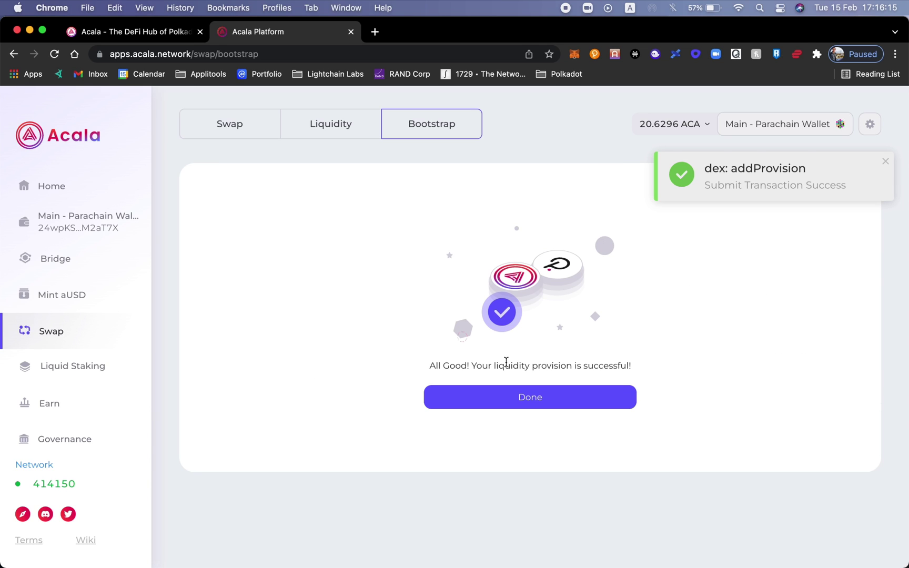
left_click(518, 395)
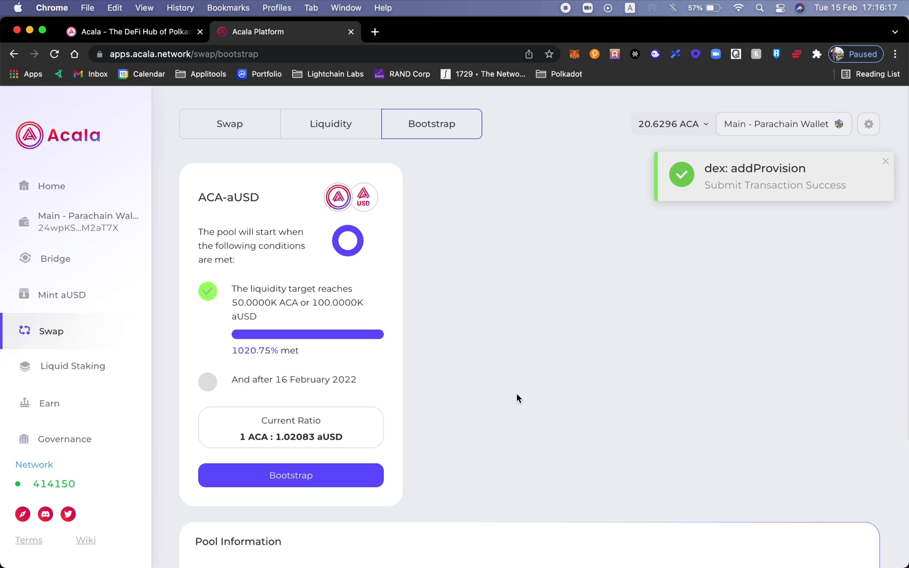
- Go to the Earn page from the sidebar
left_click(86, 404)
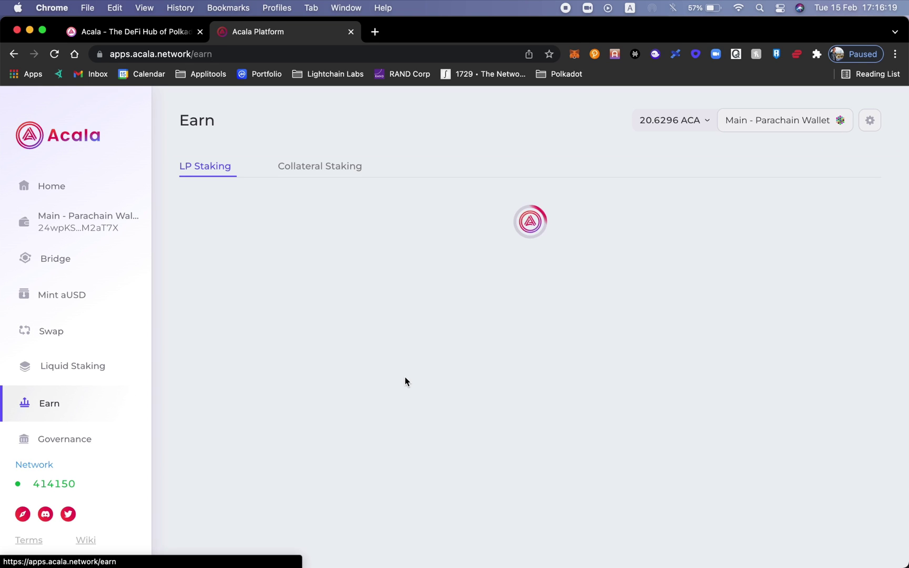